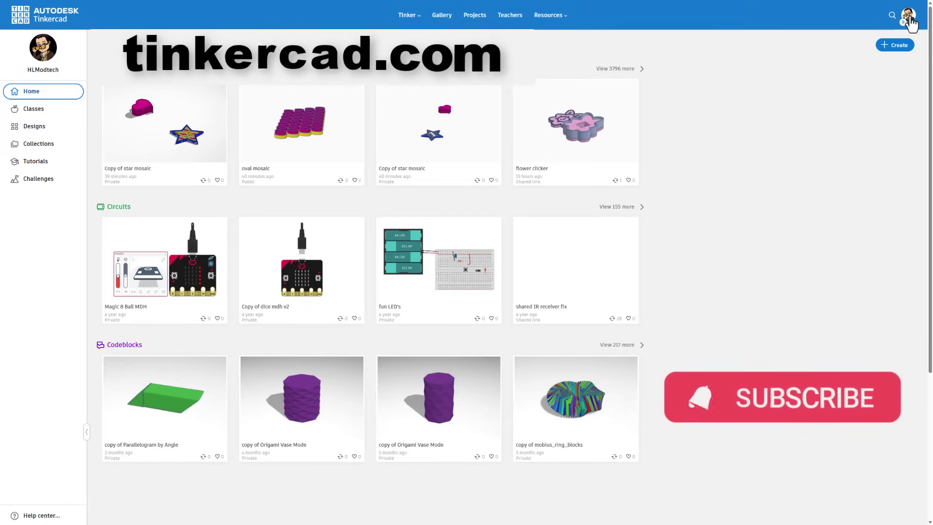
Open your designs and examine the SVG Helix hole around the orange cylinder in the knurled m10 v3 design.
left_click(43, 127)
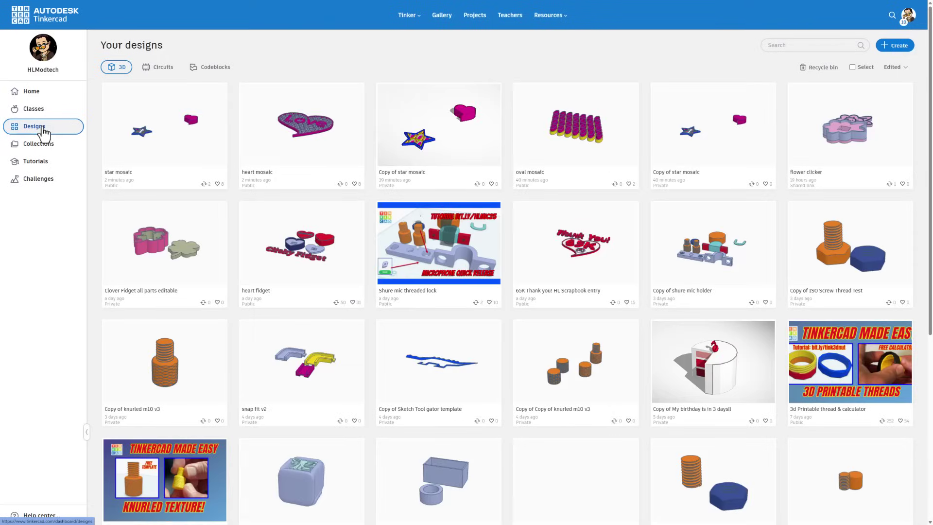
scroll(396, 199, "down", 3)
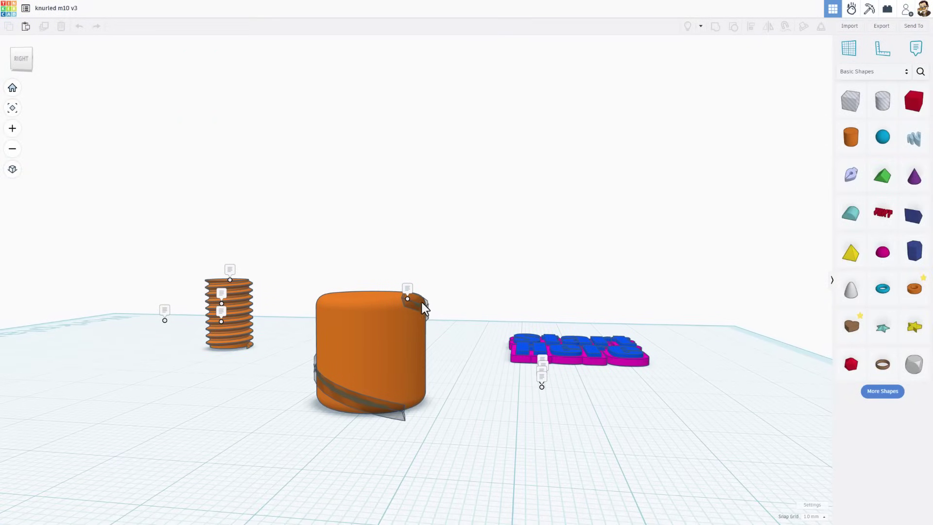
left_click(419, 309)
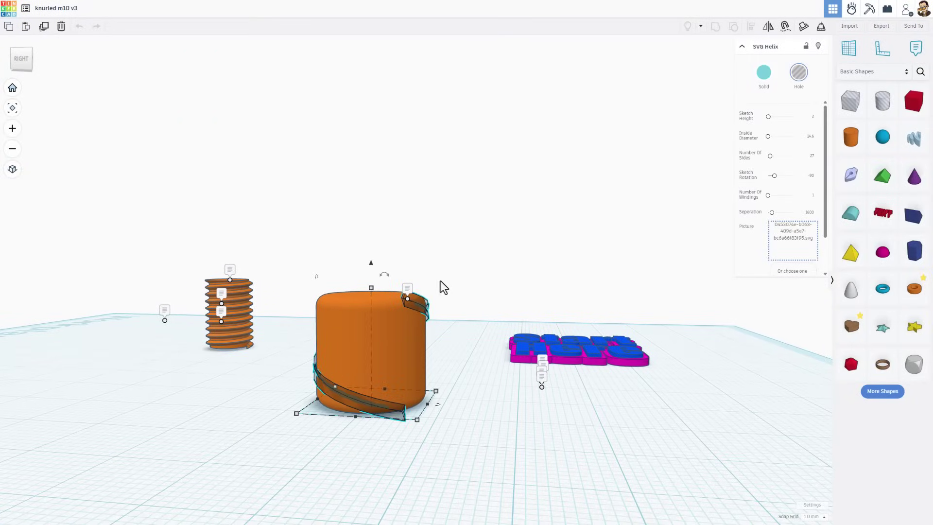
right_click_drag(443, 286, 458, 298)
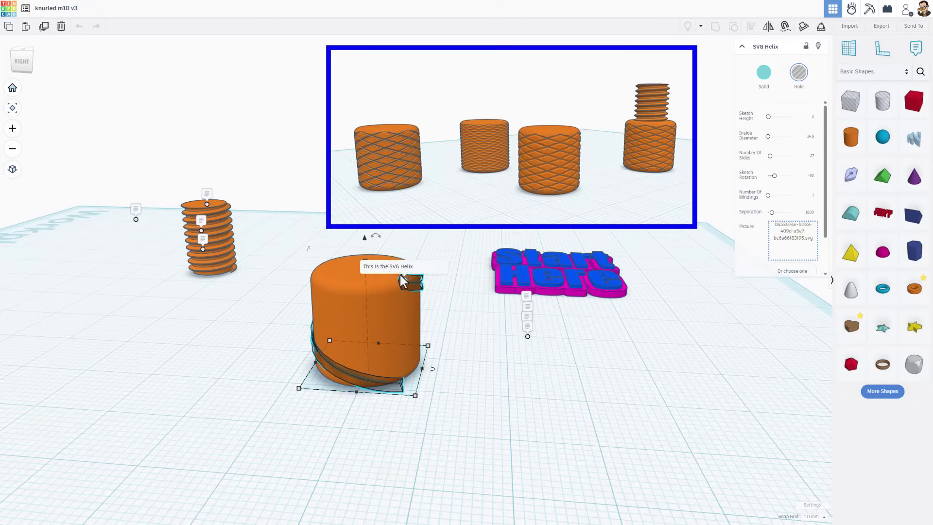
right_click_drag(405, 283, 406, 286)
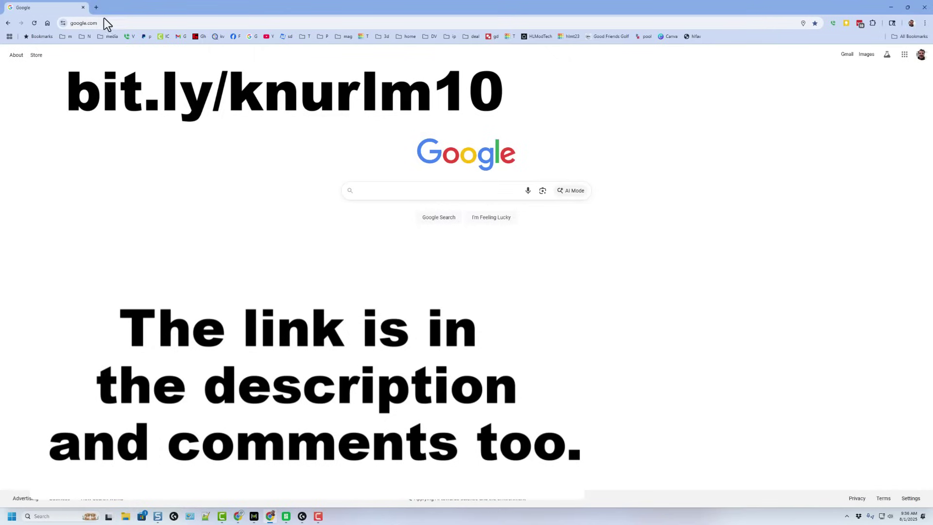
left_click(108, 23)
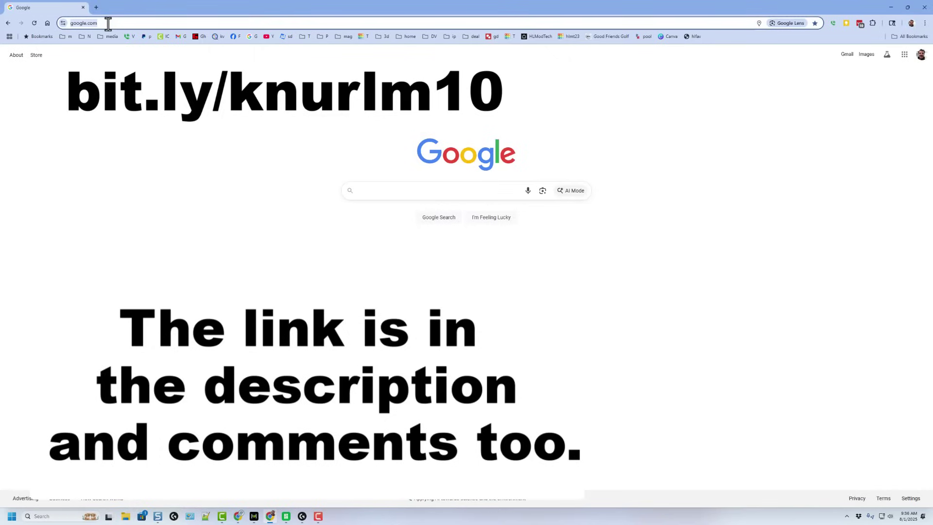
type("https://bit.ly/knurlm10")
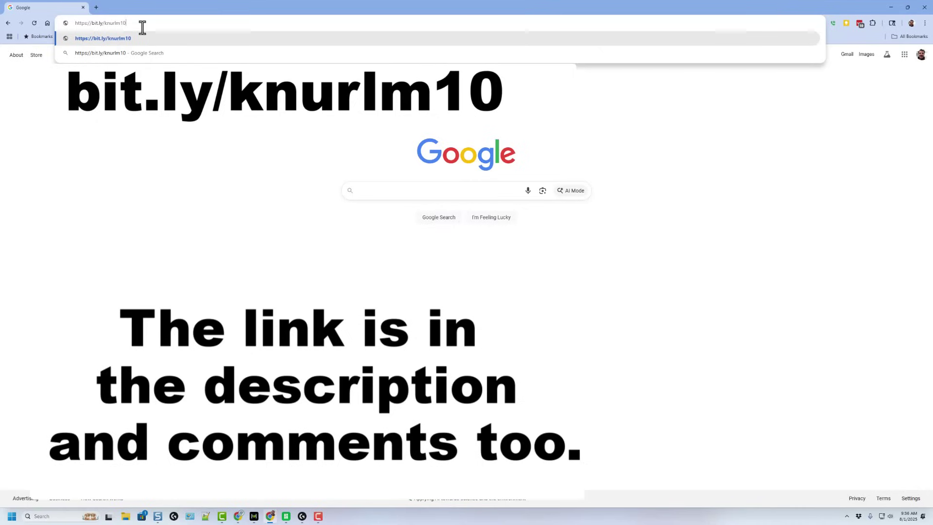
key("Return")
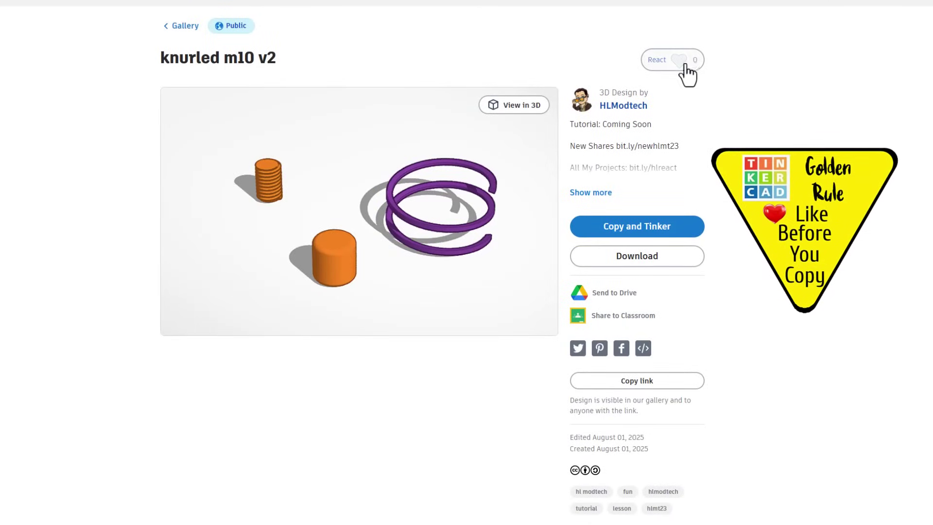
mouse_move(686, 63)
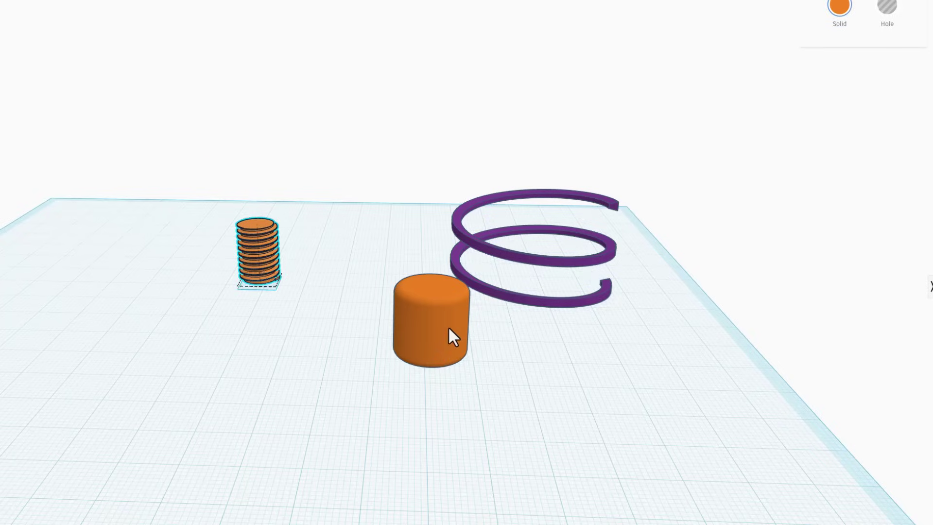
Move the purple Screw Threads shape so that it surrounds the beveled orange cylinder.
left_click(457, 340)
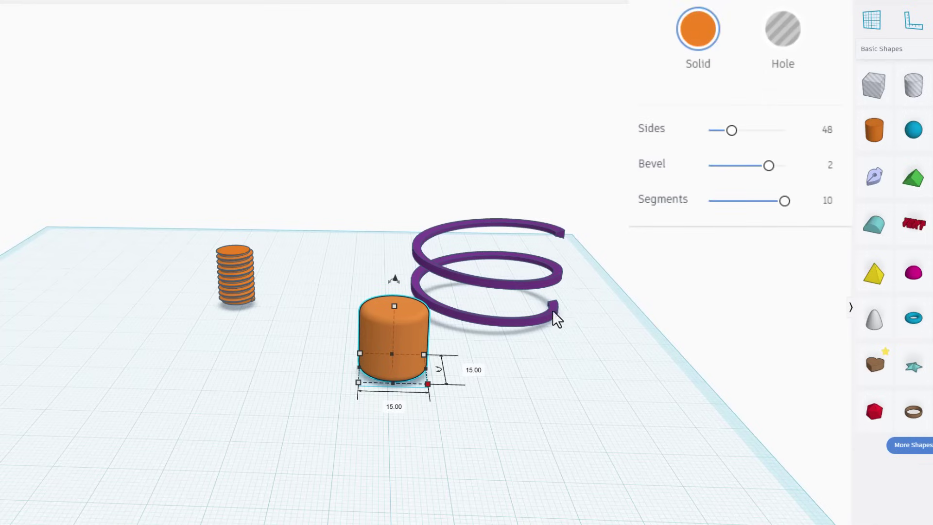
mouse_move(497, 328)
right_mouse_down()
mouse_move(477, 358)
mouse_move(500, 313)
right_mouse_up()
left_click(449, 340)
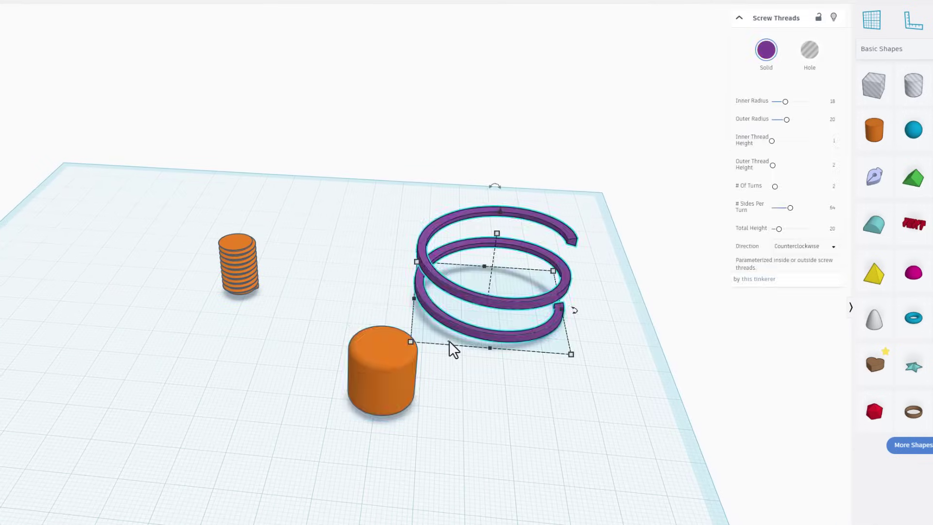
left_click_drag(477, 329, 348, 435)
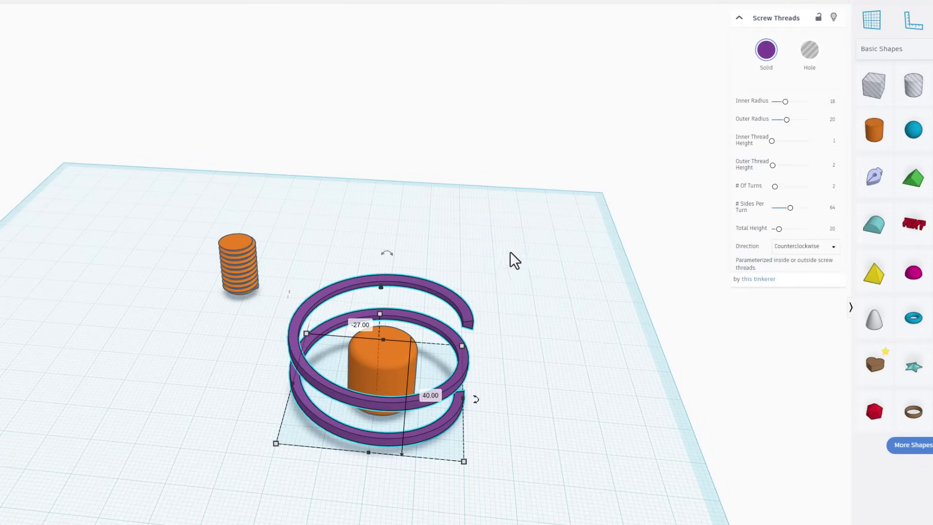
Check the cylinder's base size and set the screw thread's inner radius to 7.2 and outer radius to 8.5.
left_click(375, 369)
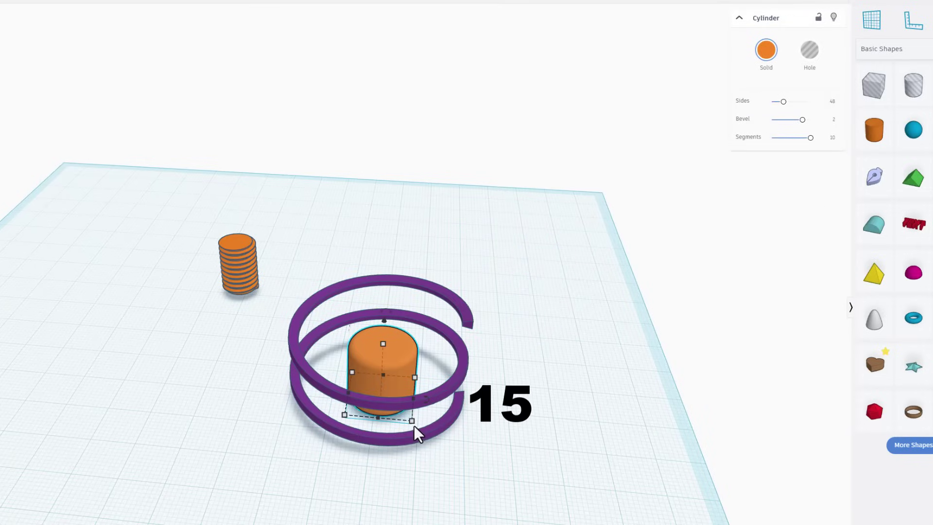
left_click(411, 422)
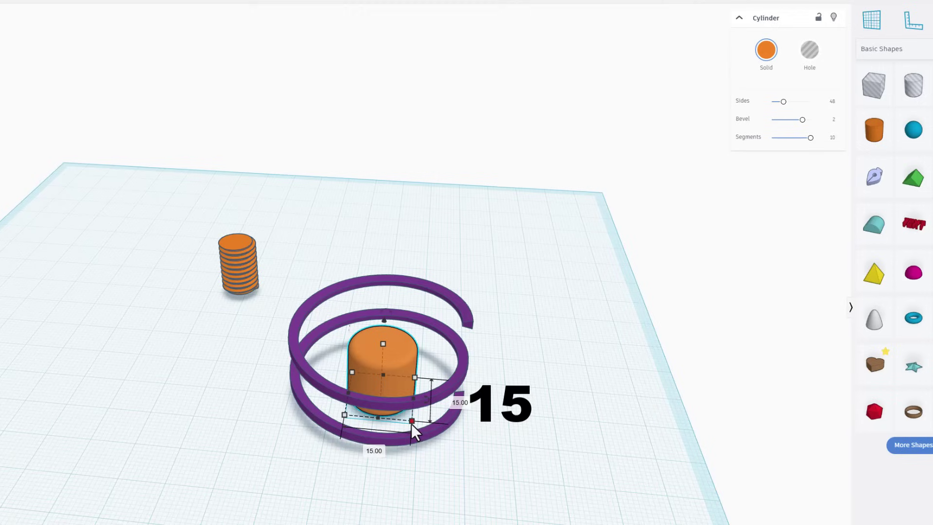
left_click(463, 371)
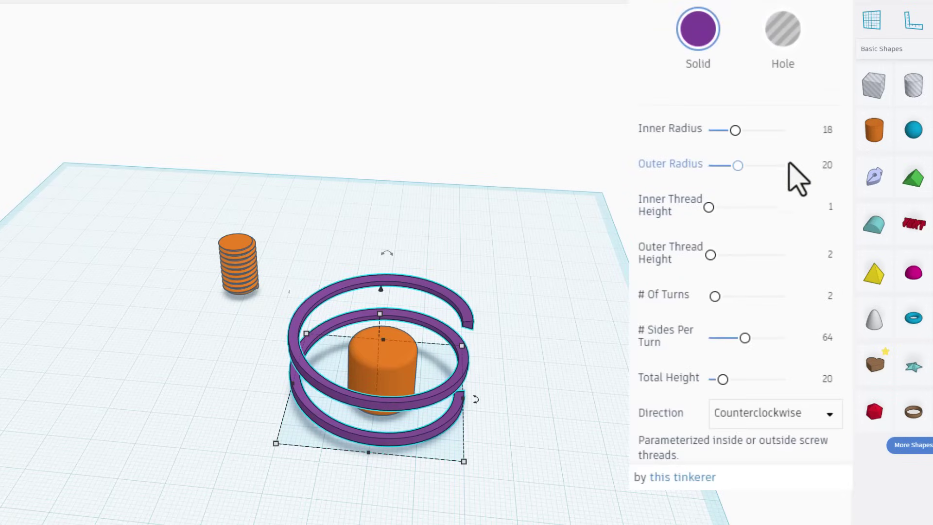
left_click(829, 131)
type("7.2")
key("Return")
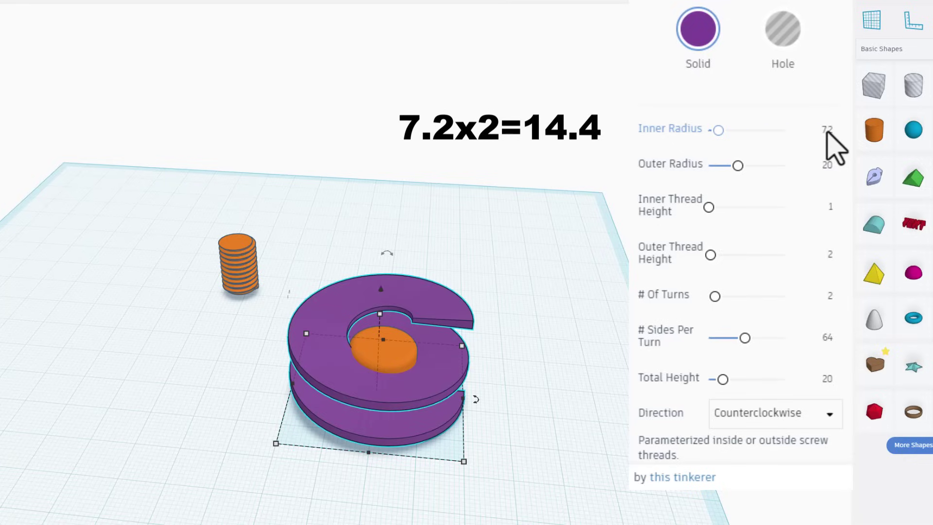
left_click(827, 167)
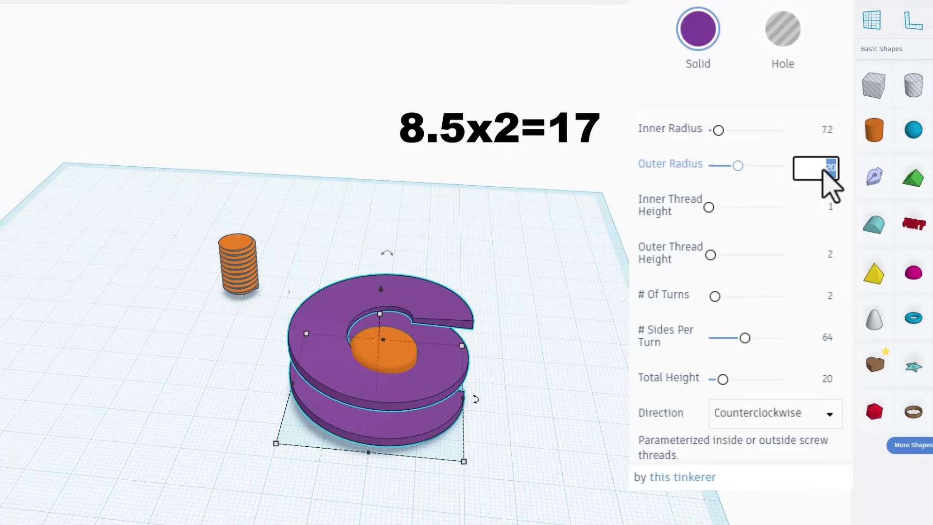
type("8.5")
key("Return")
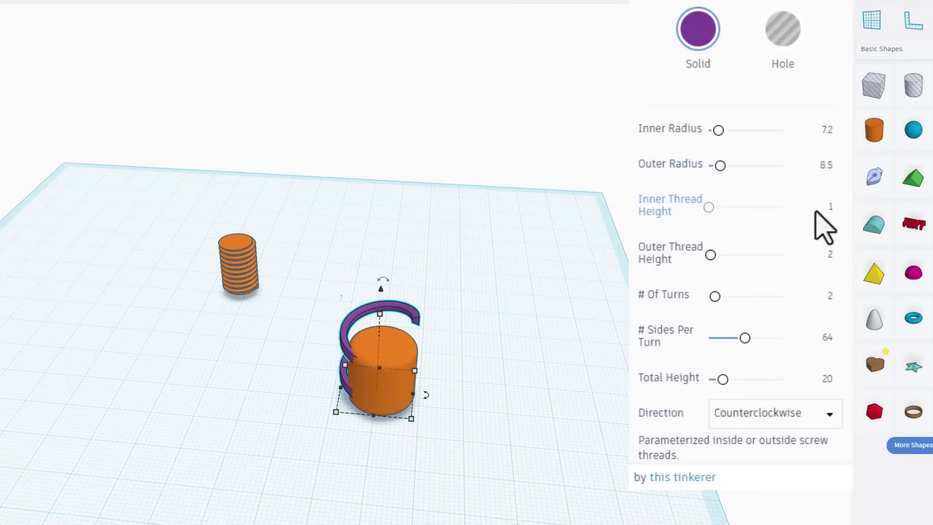
Set the screw thread's inner thread height to 0.1 and its number of turns to 1.
left_click(830, 213)
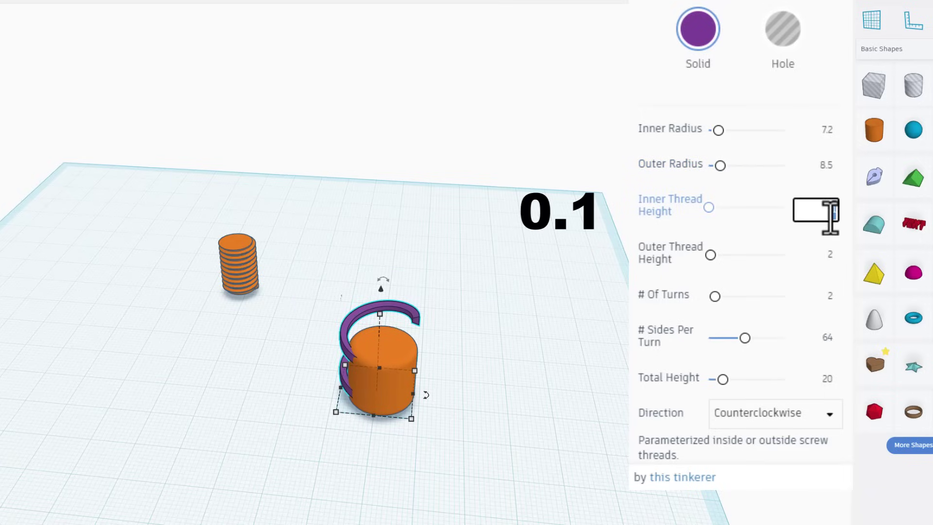
key("BackSpace")
type("0.1")
key("Return")
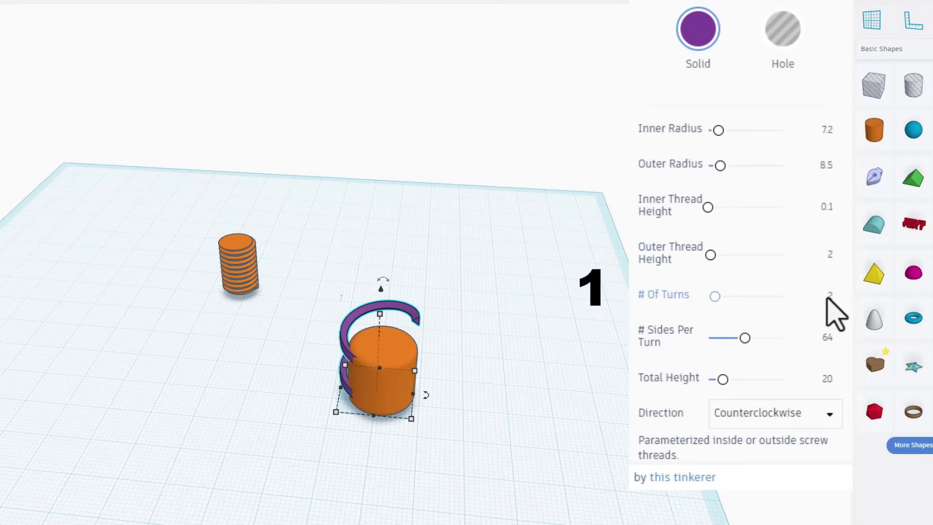
type("1")
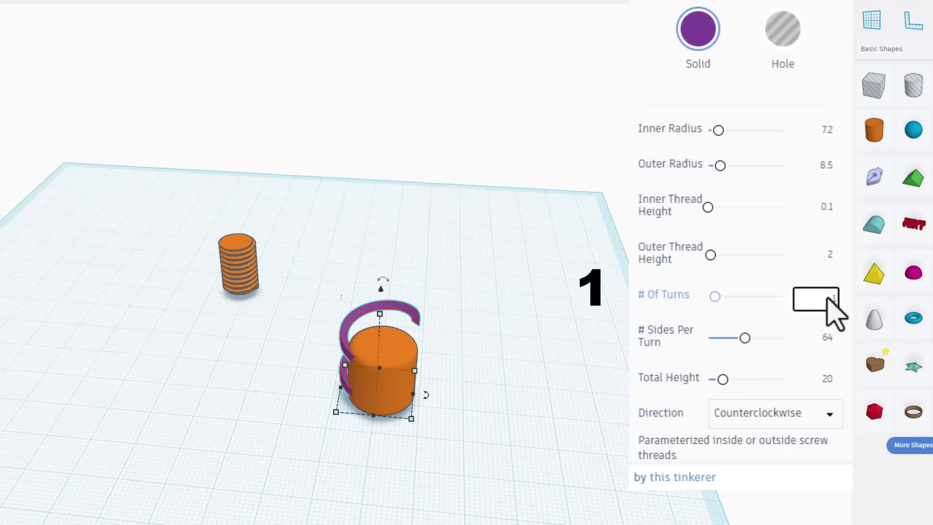
key("Return")
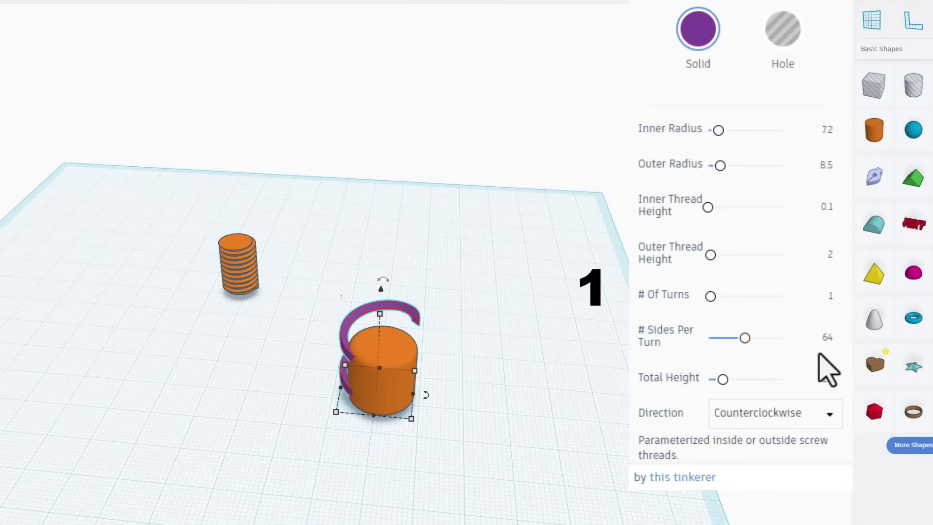
Set the screw thread's total height to 16 and confirm its outer thread height of 2.
left_click(828, 379)
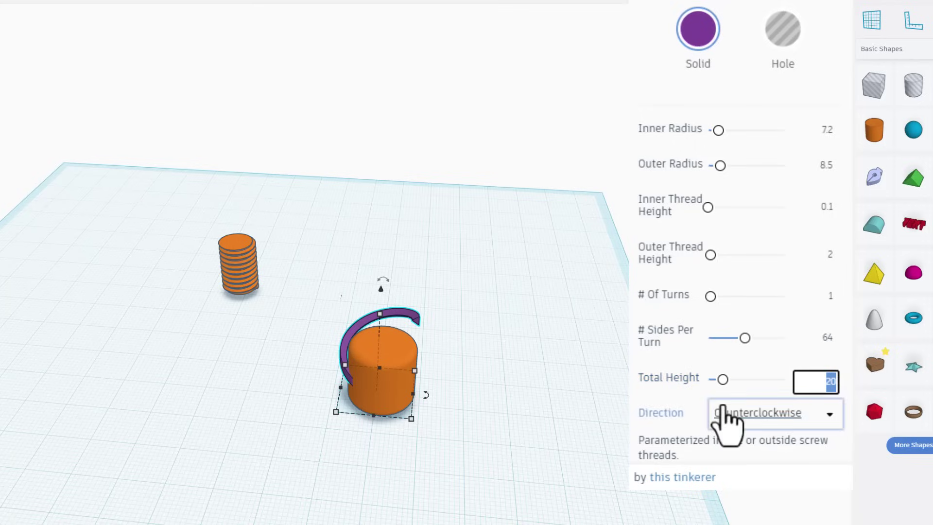
type("16")
key("Return")
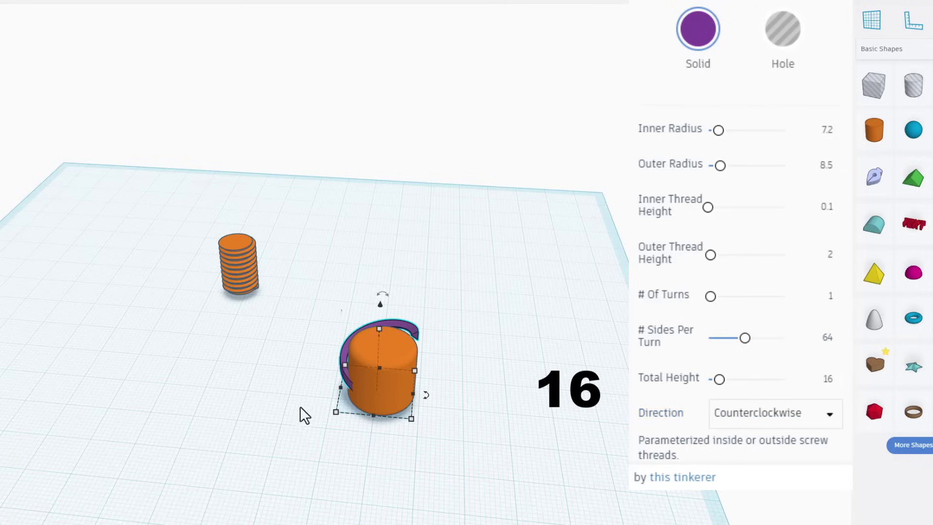
scroll(403, 352, "up", 5)
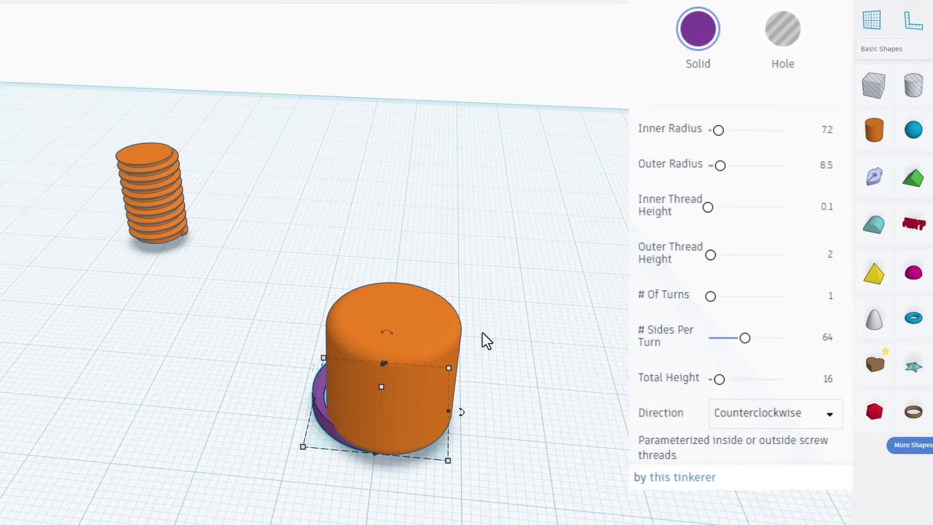
left_click(829, 254)
key("Return")
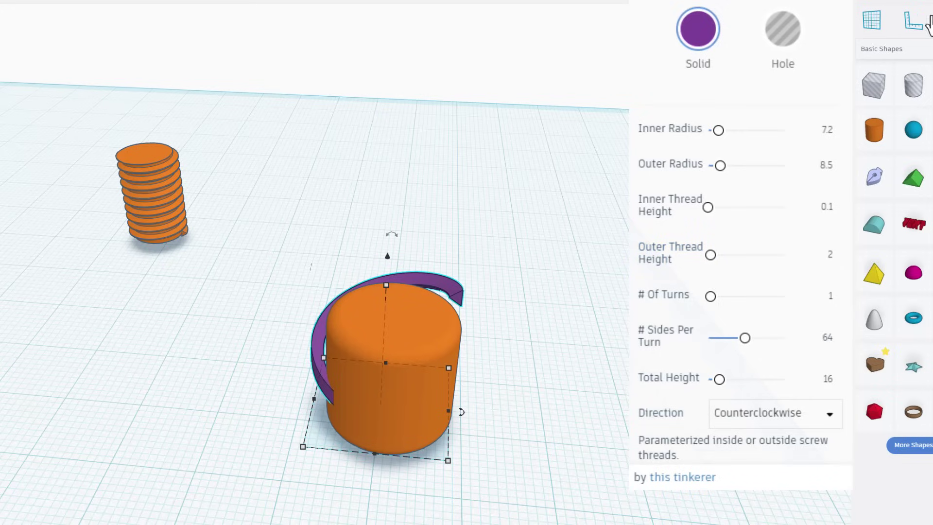
Turn the screw thread into a hole and align it centrally with the orange cylinder along all three axes.
left_click(783, 31)
scroll(518, 324, "up", 2)
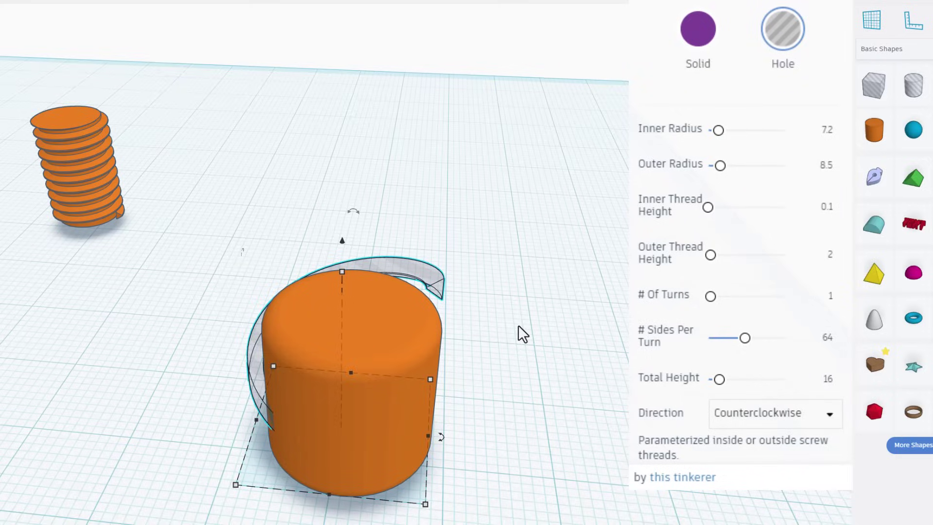
right_click_drag(518, 324, 223, 266)
left_click_drag(302, 377, 414, 442)
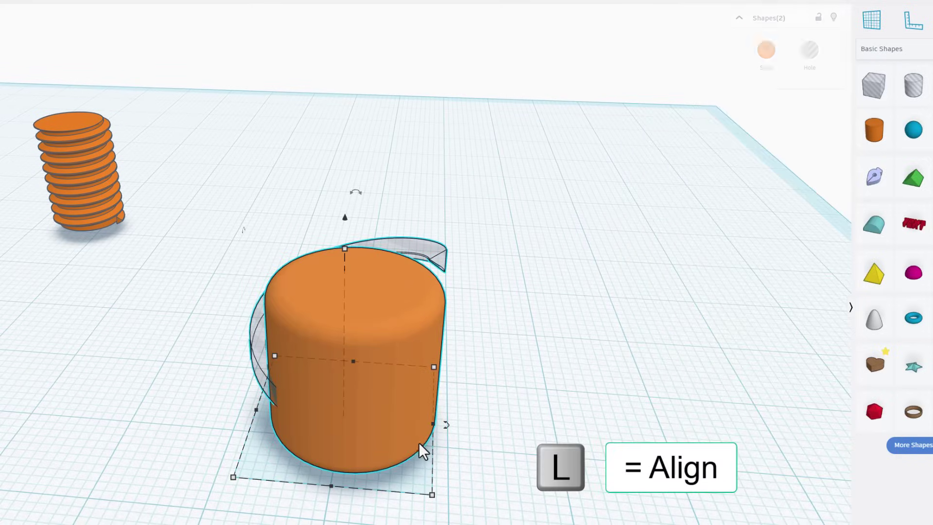
key("l")
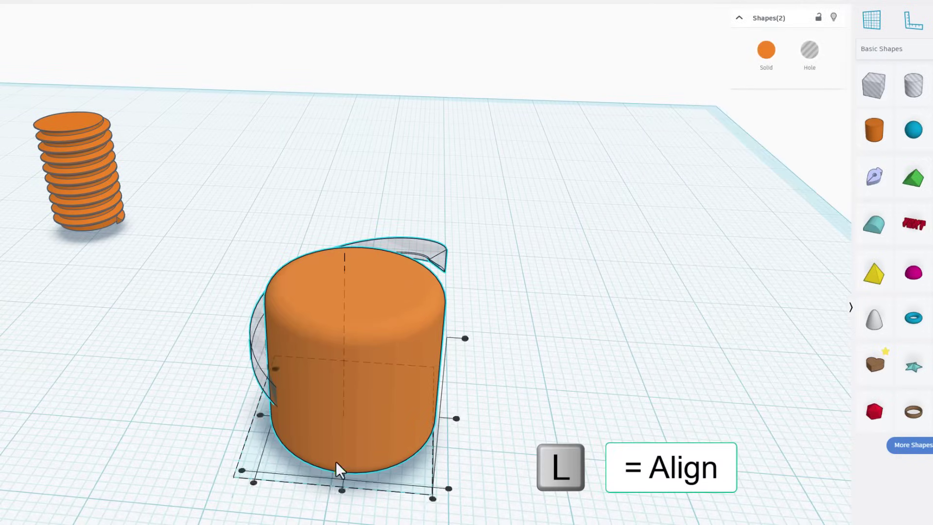
left_click(343, 491)
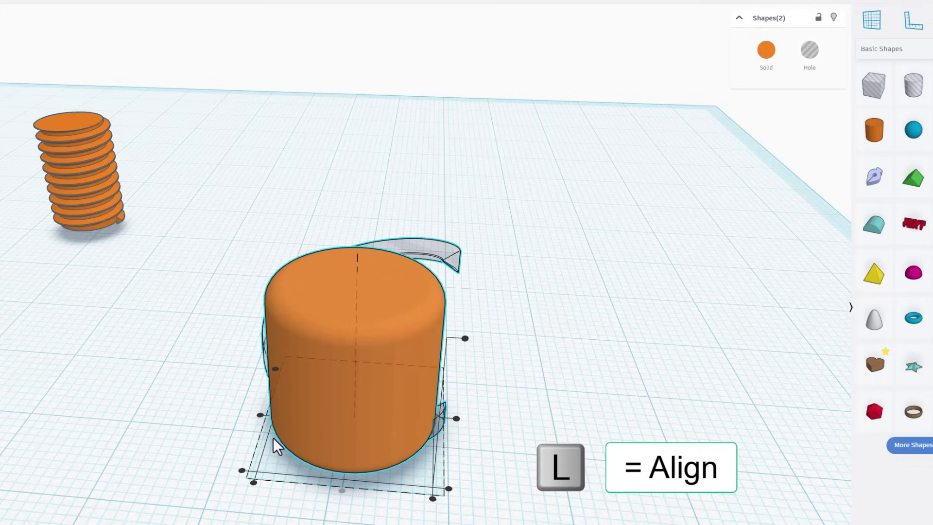
left_click(260, 416)
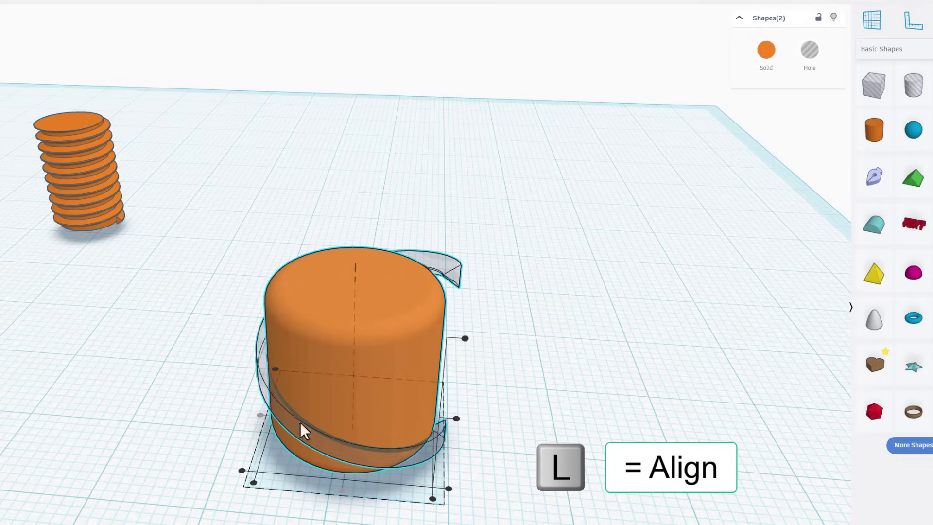
left_click(455, 419)
left_click(544, 420)
right_click_drag(544, 421, 535, 382)
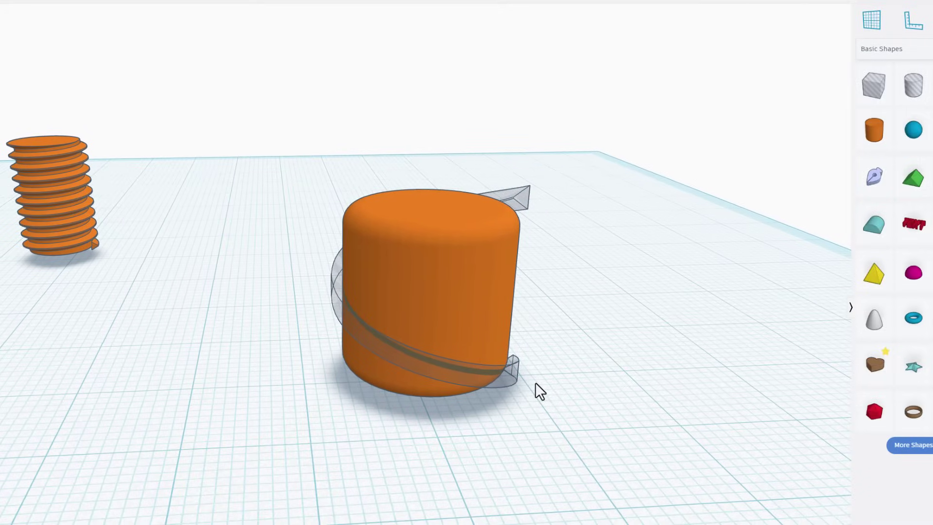
Set the screw thread hole's inner radius to 7.15 and its inner thread height to 0.2.
left_click(488, 381)
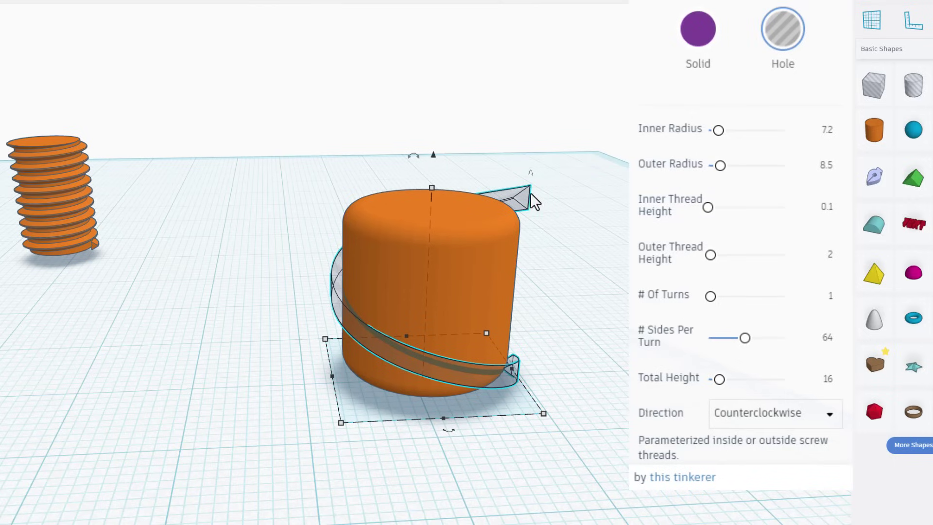
left_click(828, 134)
type("7.15")
key("Return")
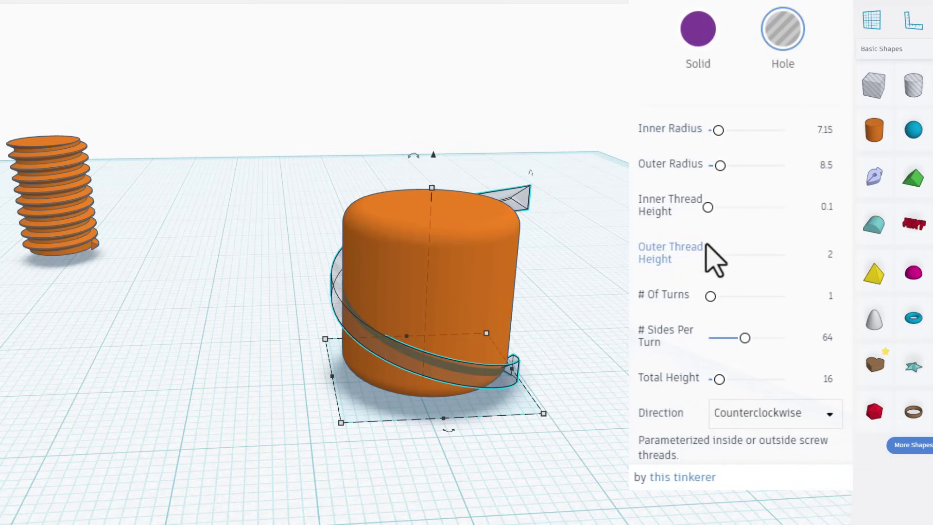
left_click(827, 207)
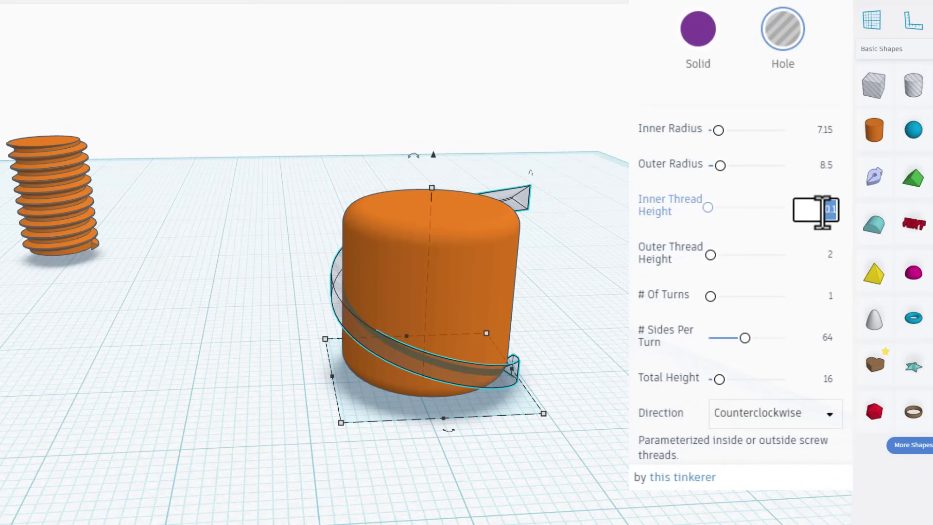
type("0.2")
key("Return")
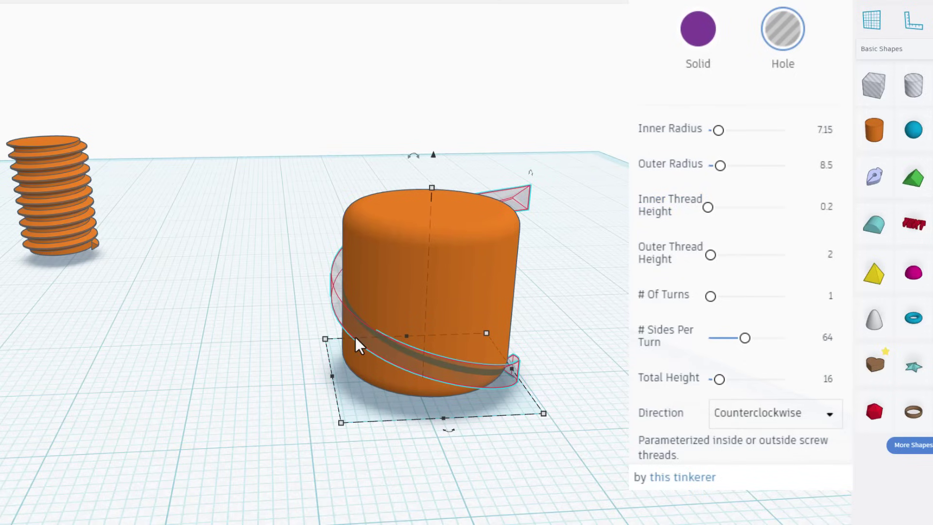
Duplicate the screw thread hole in place, mirror the copy to wind the opposite way, and select both thread holes.
right_click_drag(602, 335, 627, 347)
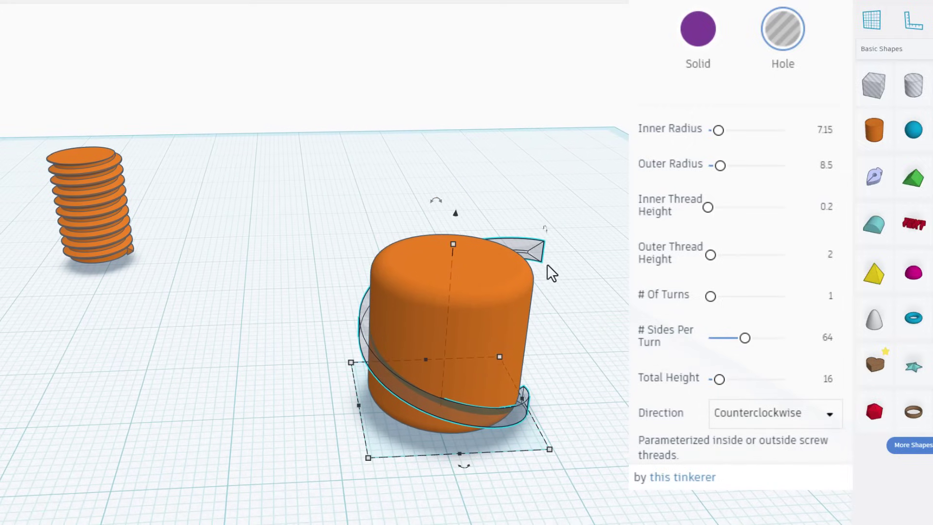
key("ctrl+d")
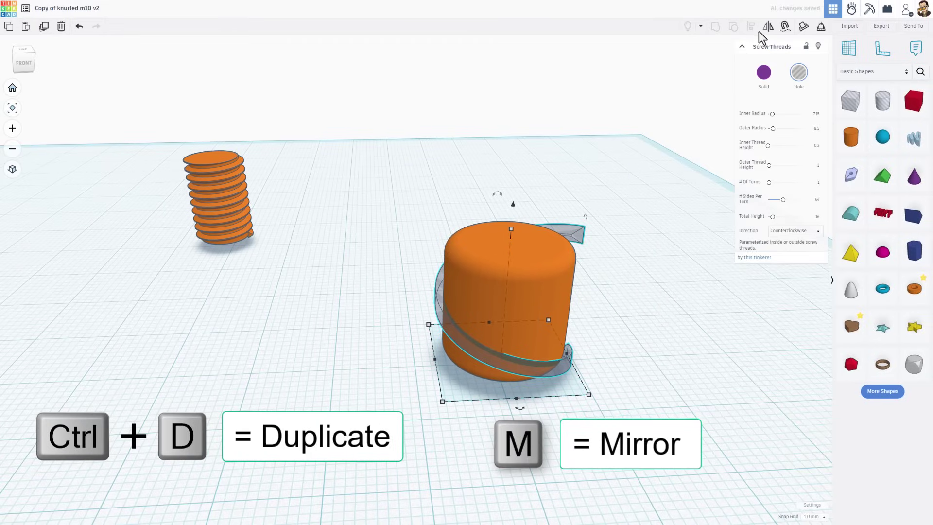
key("m")
left_click(425, 359)
left_click_drag(623, 198, 577, 238)
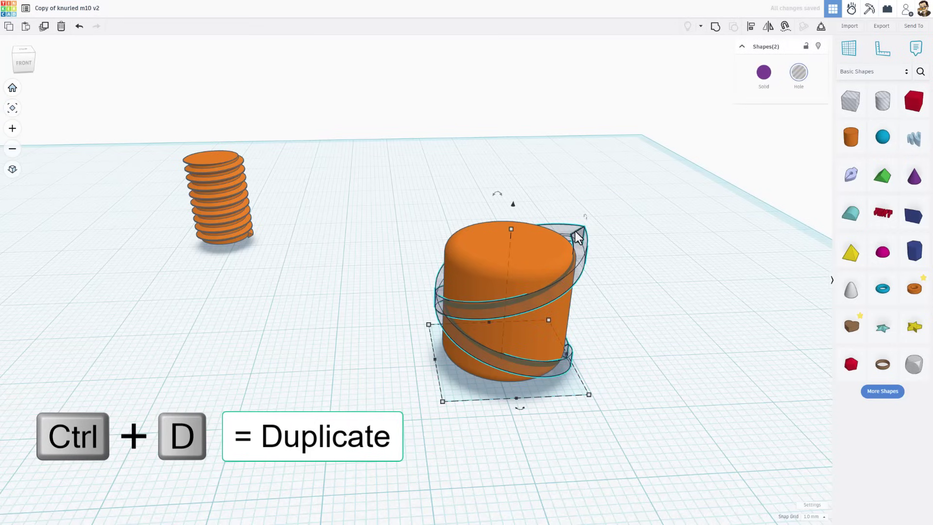
Repeat rotated duplicates of the mirrored thread pair all around the cylinder, and group them with the cylinder to cut the knurling.
right_click_drag(594, 337, 583, 406)
left_click_drag(583, 404, 561, 415)
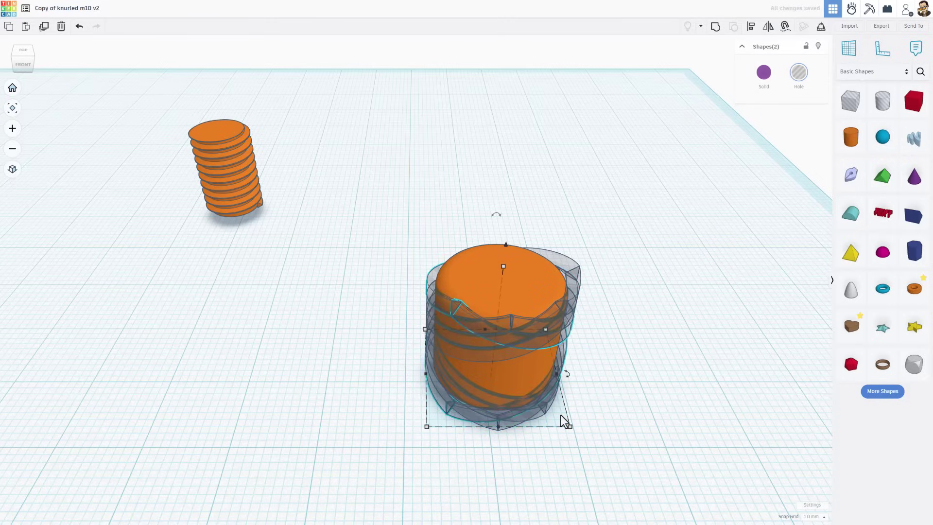
key("ctrl+d")
key("ctrl+d")
key("ctrl+d")
key("ctrl+d")
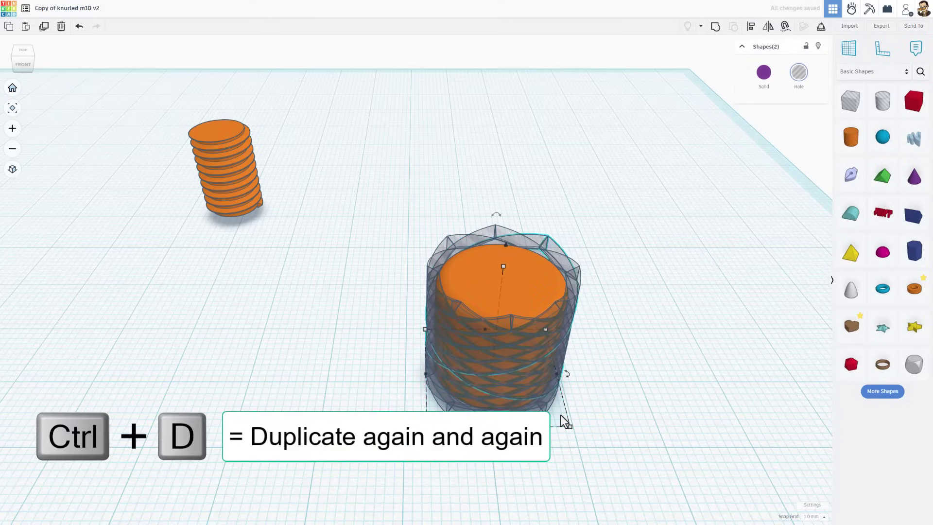
key("ctrl+d")
key("ctrl+d")
key("ctrl+d")
key("ctrl+d")
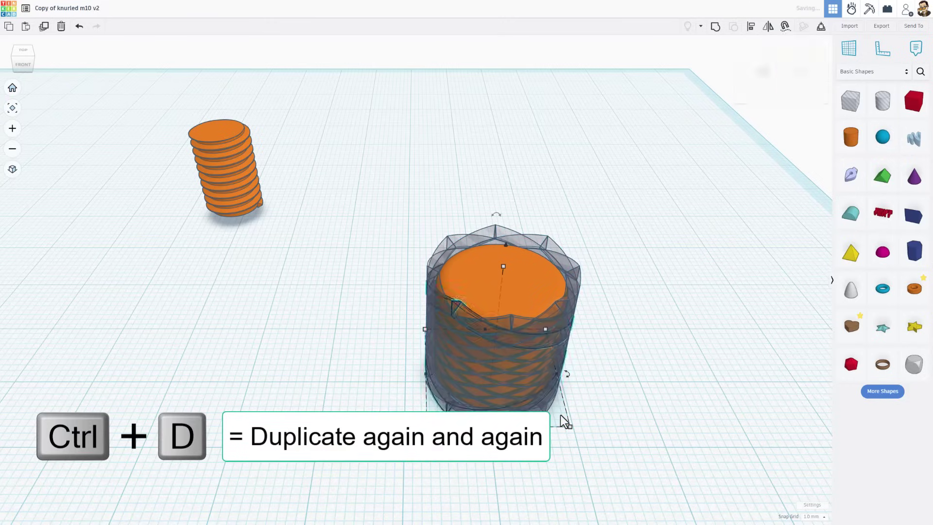
key("ctrl+d")
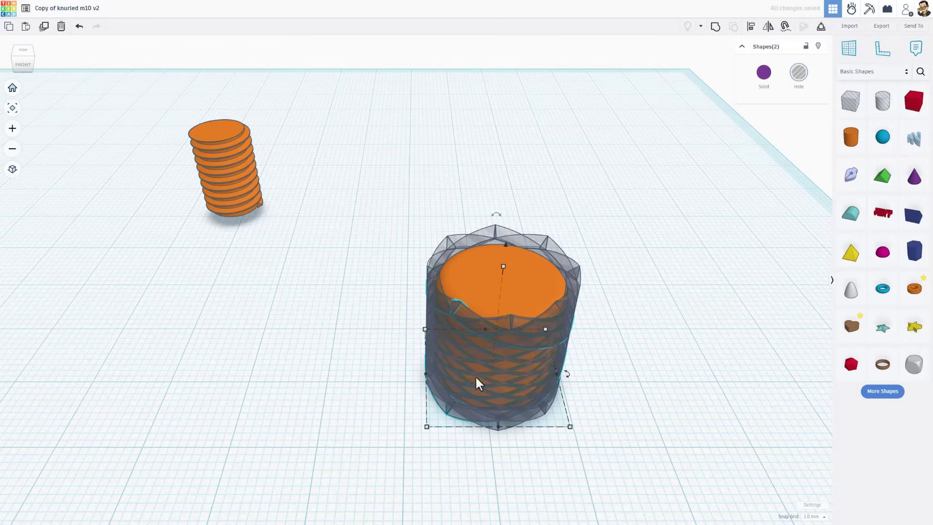
key("ctrl+g")
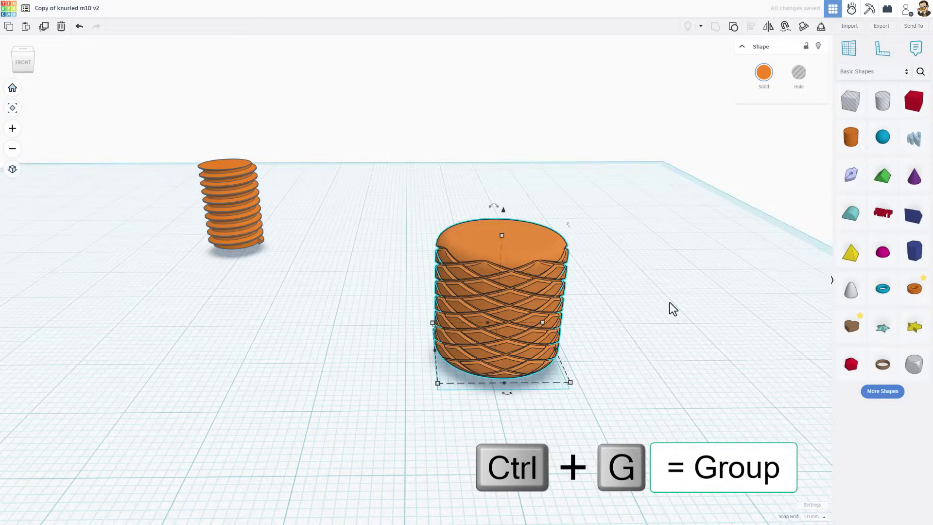
Cruise the m10 threaded rod onto the knurled cylinder's top face and lower it partly into the cylinder.
right_click_drag(671, 308, 301, 273)
key("c")
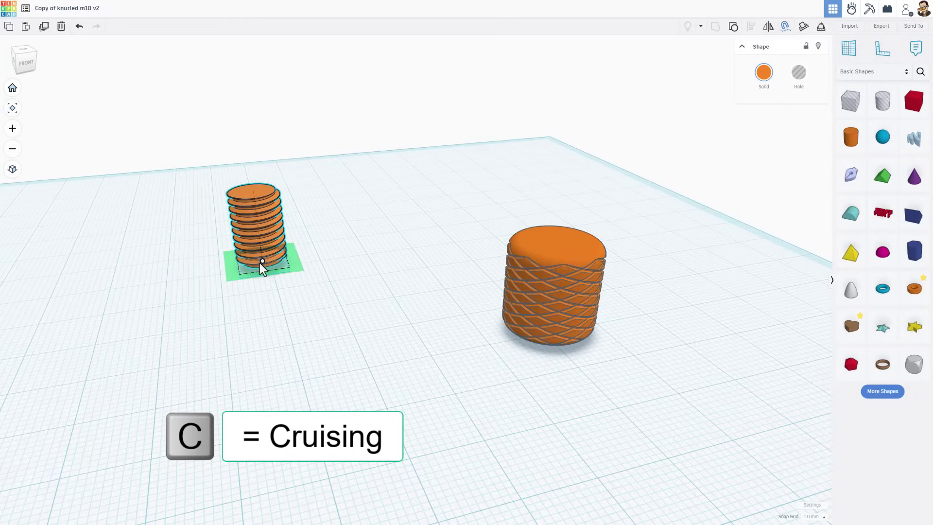
left_click_drag(263, 267, 558, 238)
left_click(501, 252)
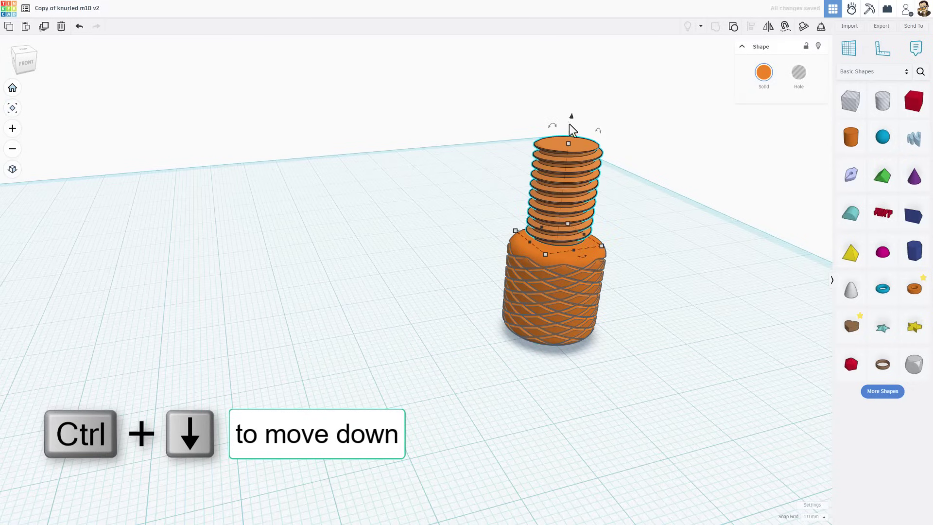
left_click_drag(571, 118, 572, 142)
left_click(451, 196)
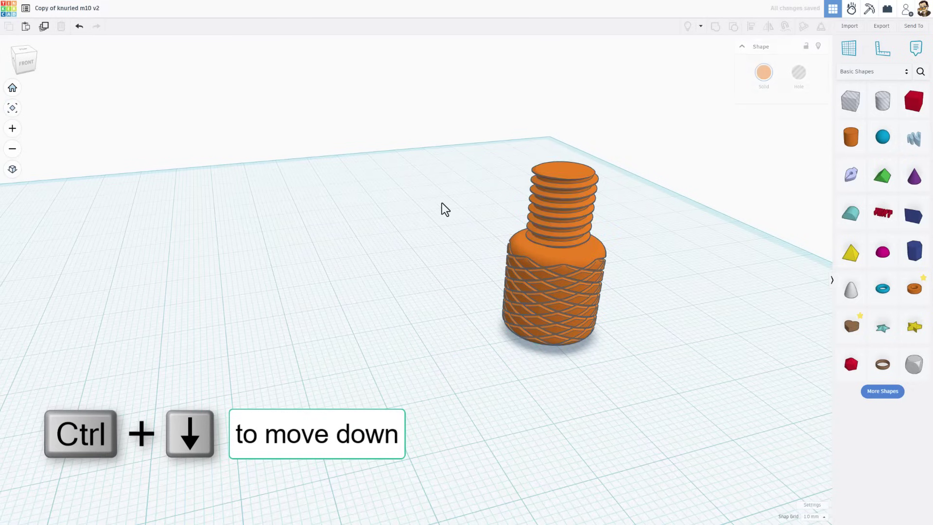
Select the threaded rod and knurled cylinder together and align their centres horizontally.
left_click_drag(566, 332, 563, 331)
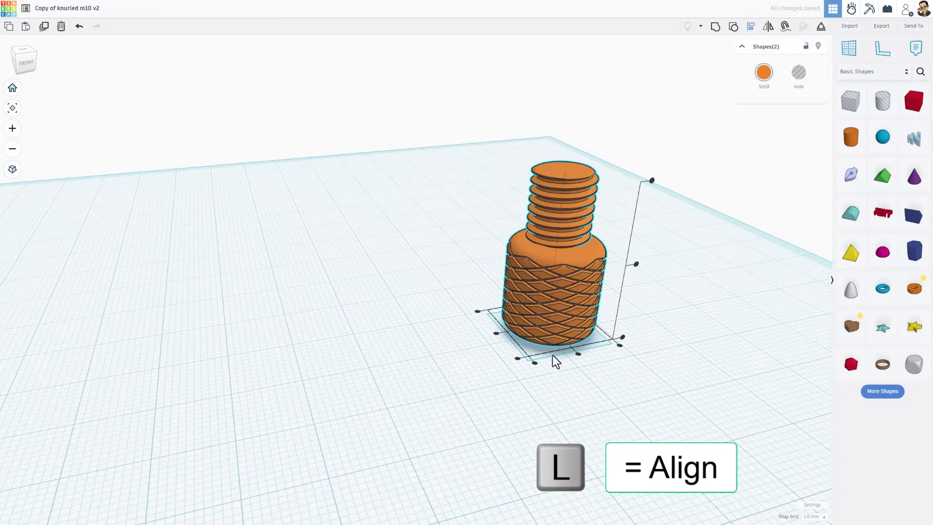
right_click_drag(552, 355, 567, 378)
left_click(577, 360)
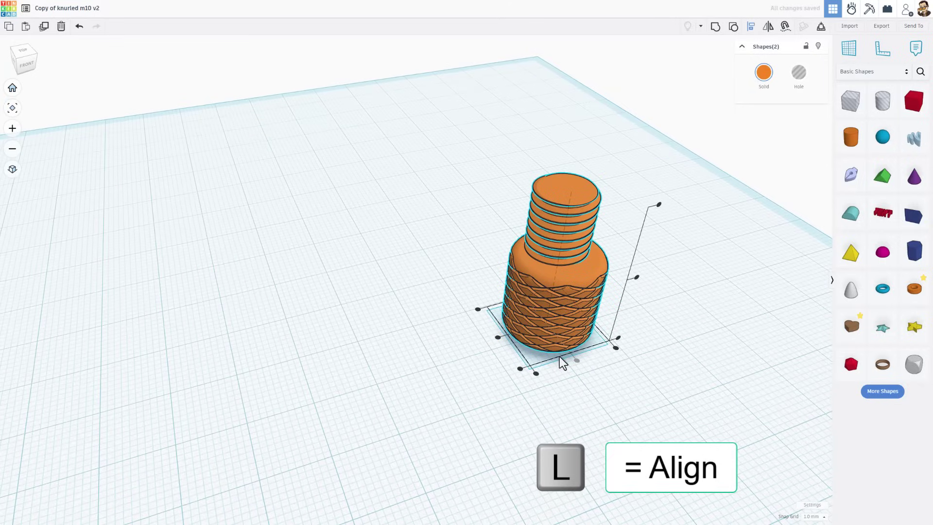
left_click(487, 369)
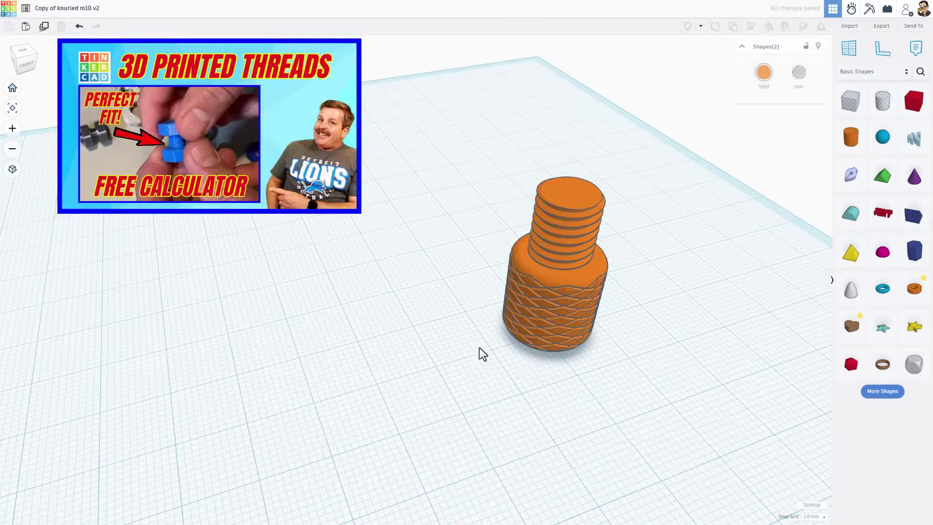
right_click_drag(488, 369, 409, 309)
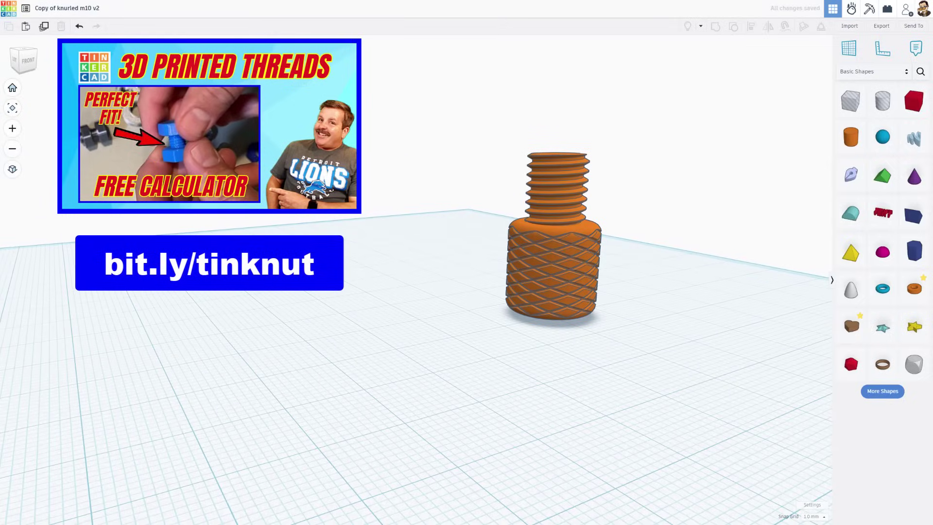
right_click_drag(391, 192, 229, 241)
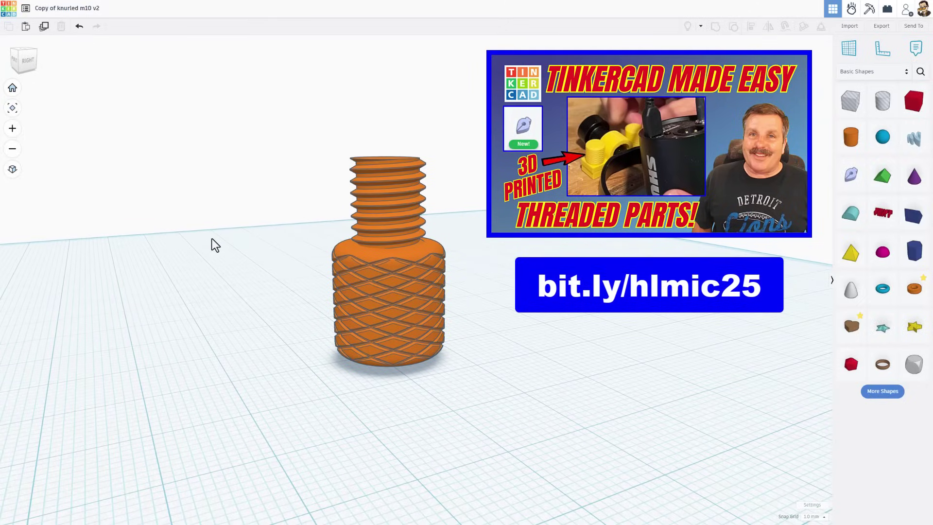
right_click_drag(223, 250, 81, 232)
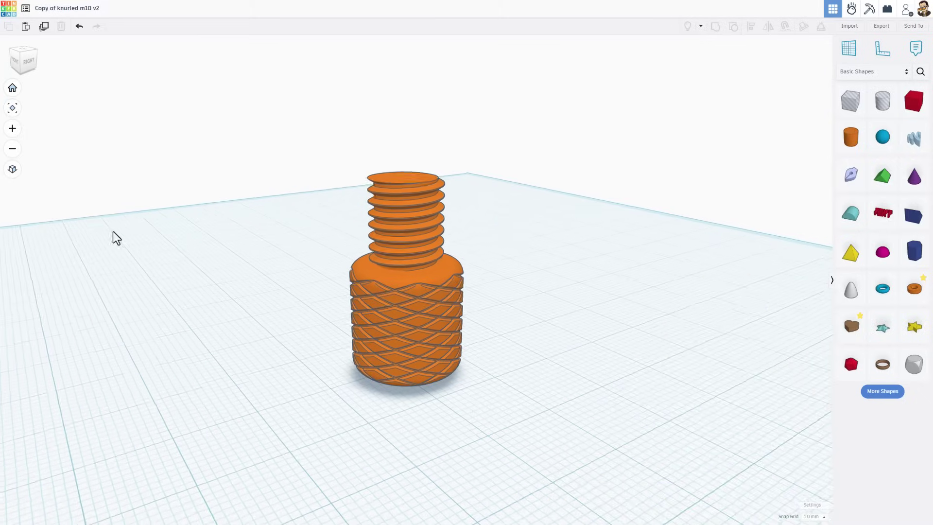